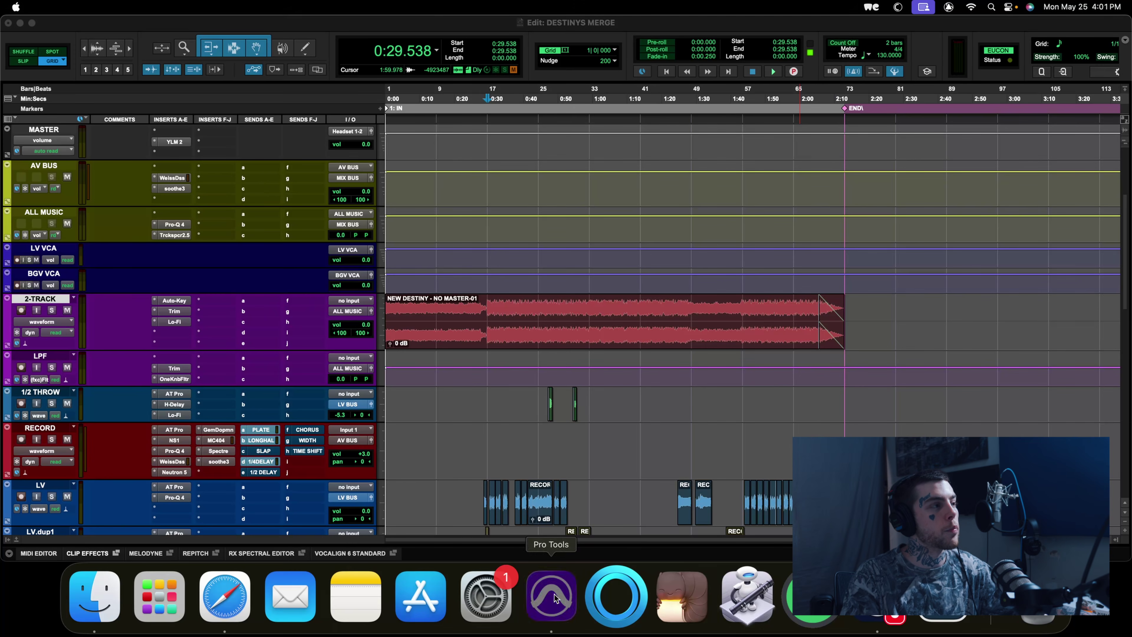
- Switch to Pro Tools and open the Lo-Fi insert on the 2-TRACK track to inspect its sample rate setting
{"action": "left_click", "coordinate": [553, 595]}
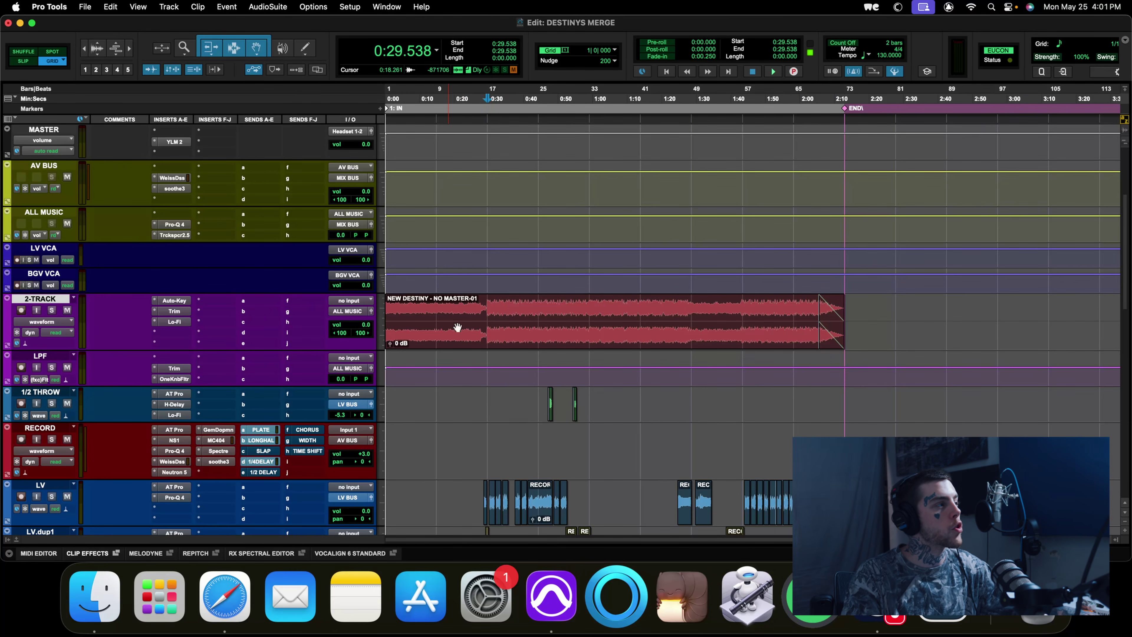
{"action": "left_click", "coordinate": [174, 322]}
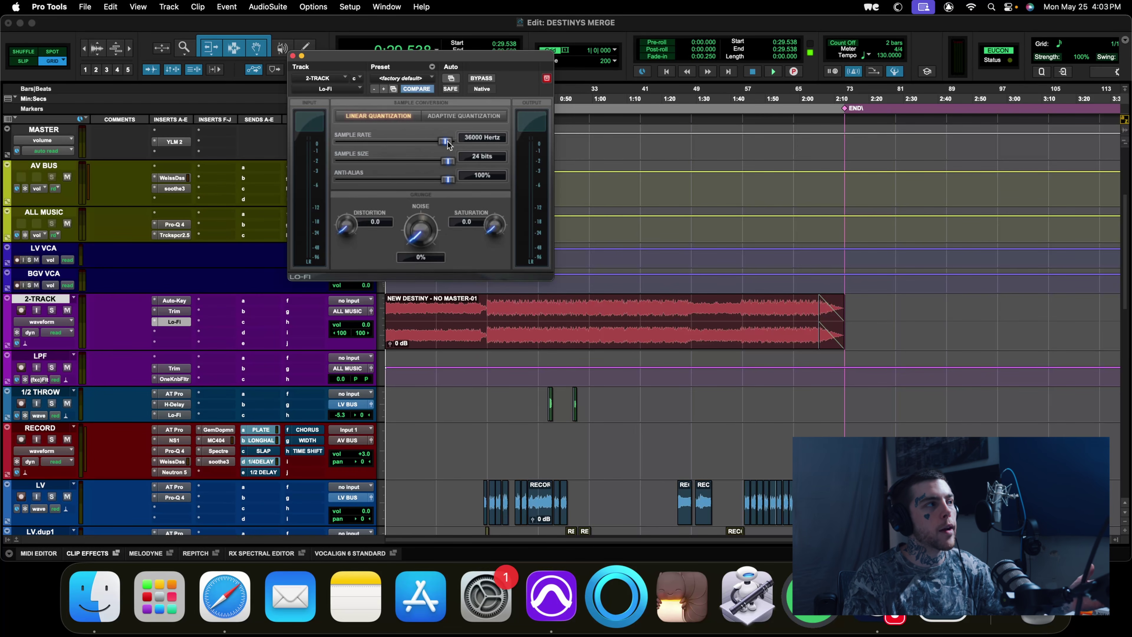
{"action": "left_click_drag", "start_coordinate": [448, 142], "coordinate": [448, 144]}
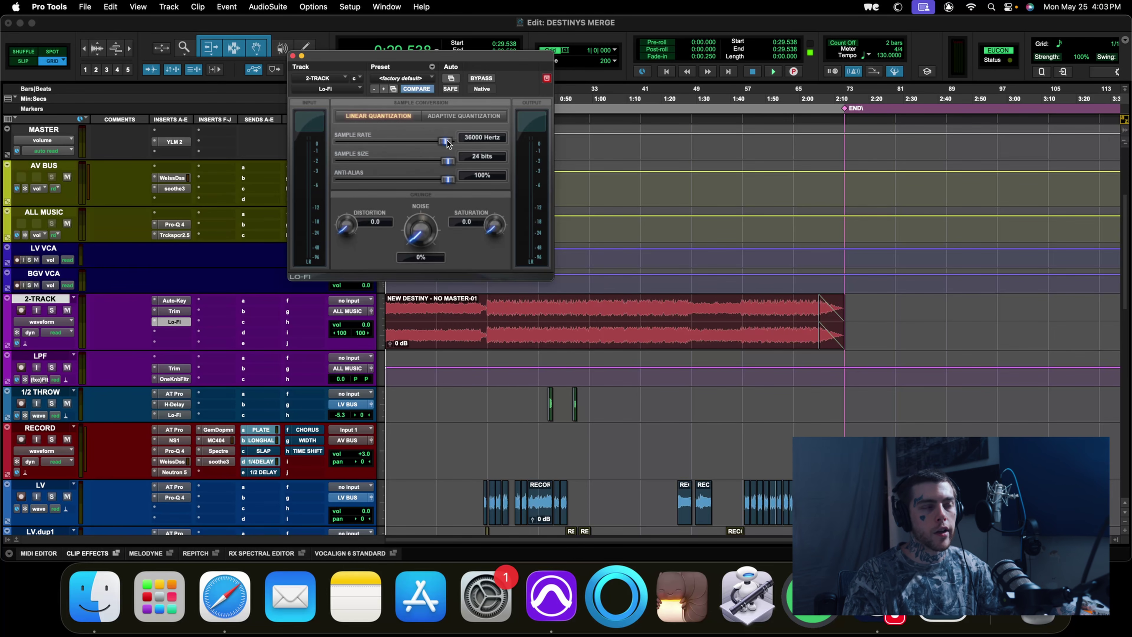
- Play the 2-TRACK beat twice from the cursor, comparing it with Lo-Fi bypassed and active, and leave the effect active
{"action": "left_click", "coordinate": [482, 78]}
{"action": "left_click", "coordinate": [52, 310]}
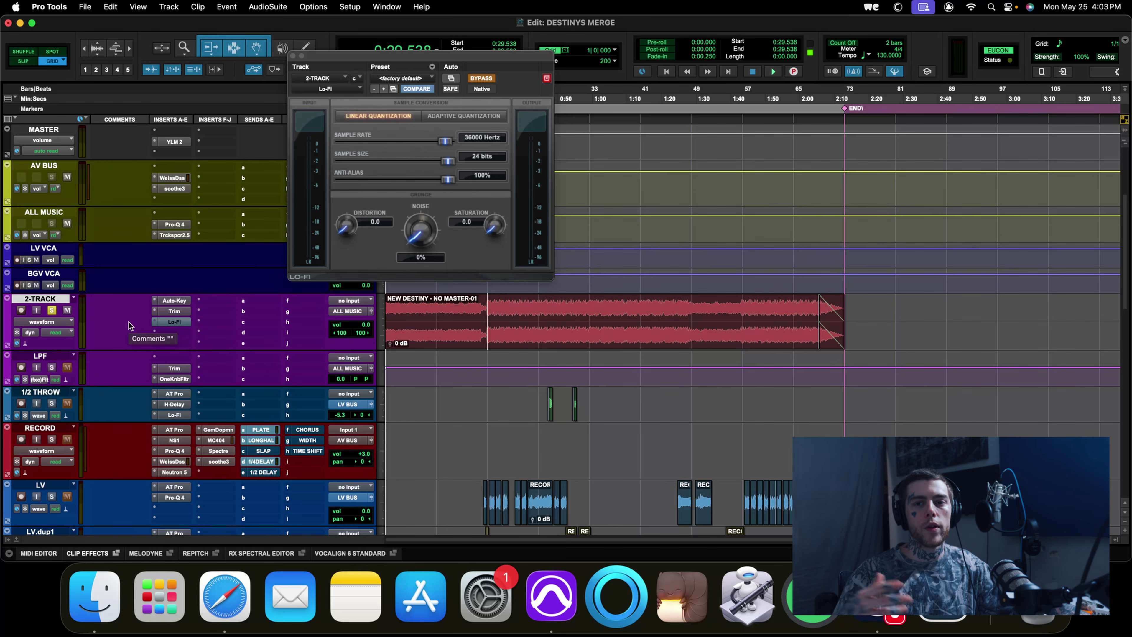
{"action": "left_click", "coordinate": [52, 311]}
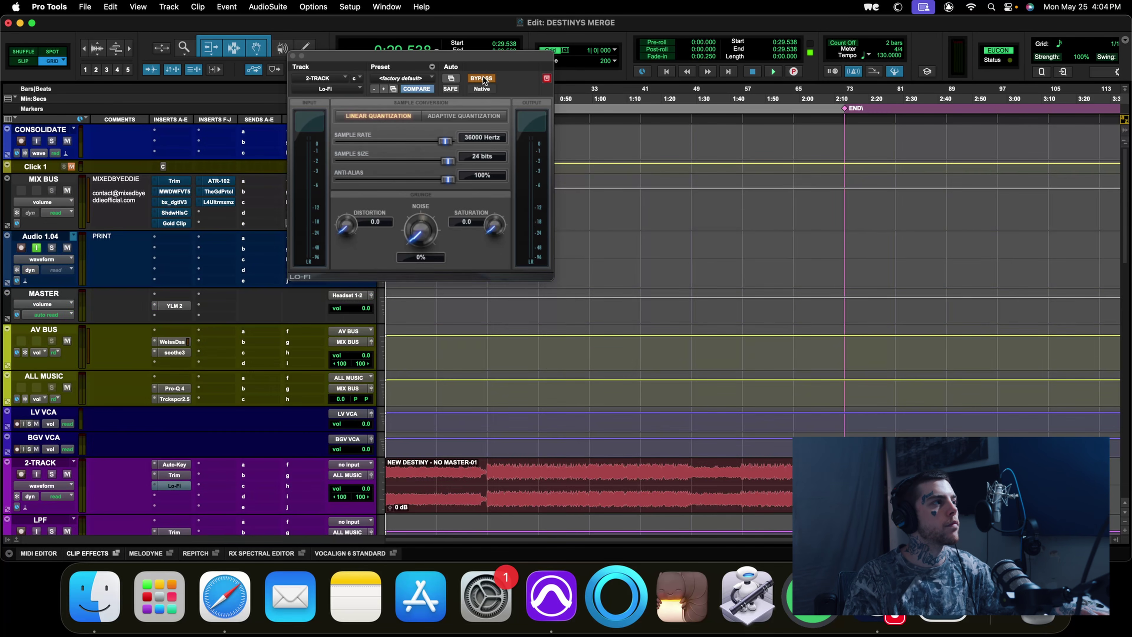
{"action": "scroll", "coordinate": [134, 312], "scroll_direction": "up", "scroll_amount": 5}
{"action": "key", "text": "space"}
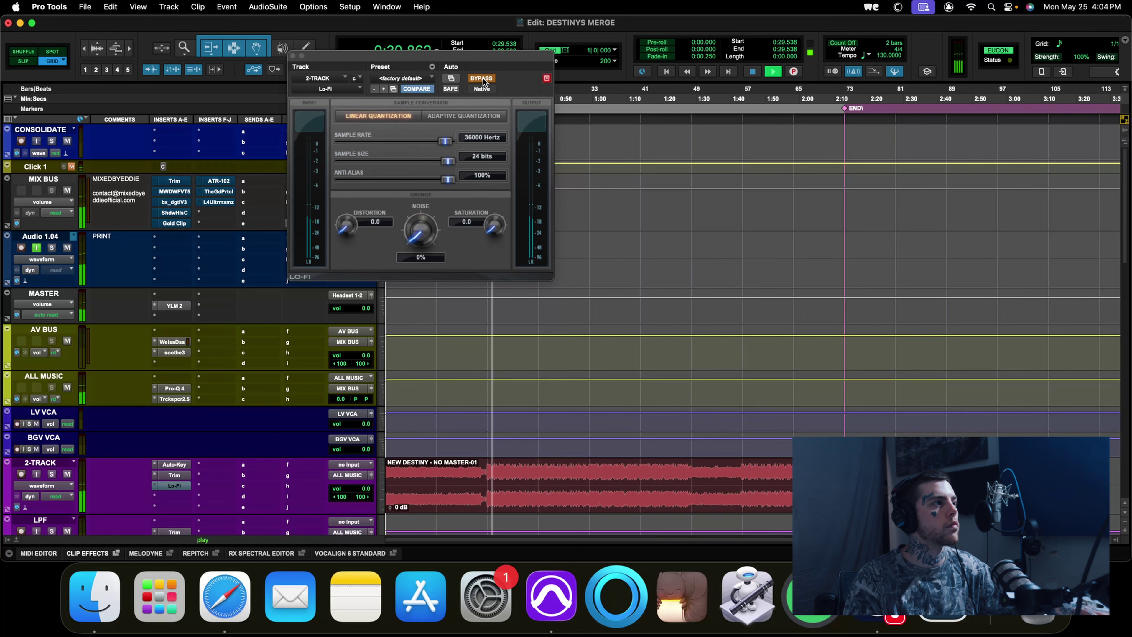
{"action": "left_click", "coordinate": [482, 79]}
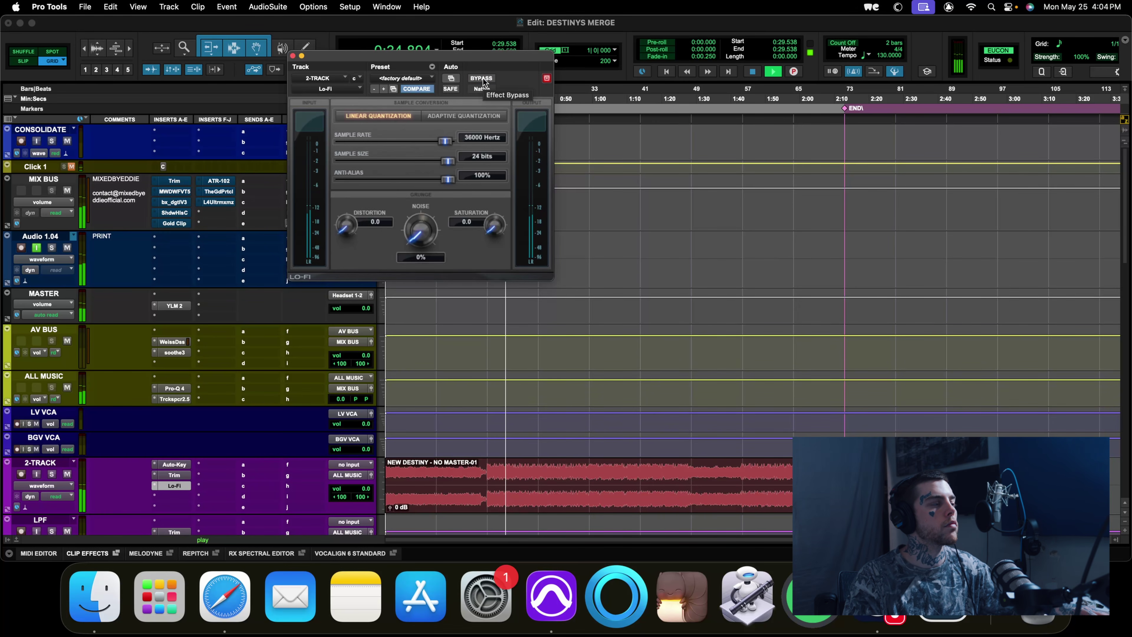
{"action": "key", "text": "space"}
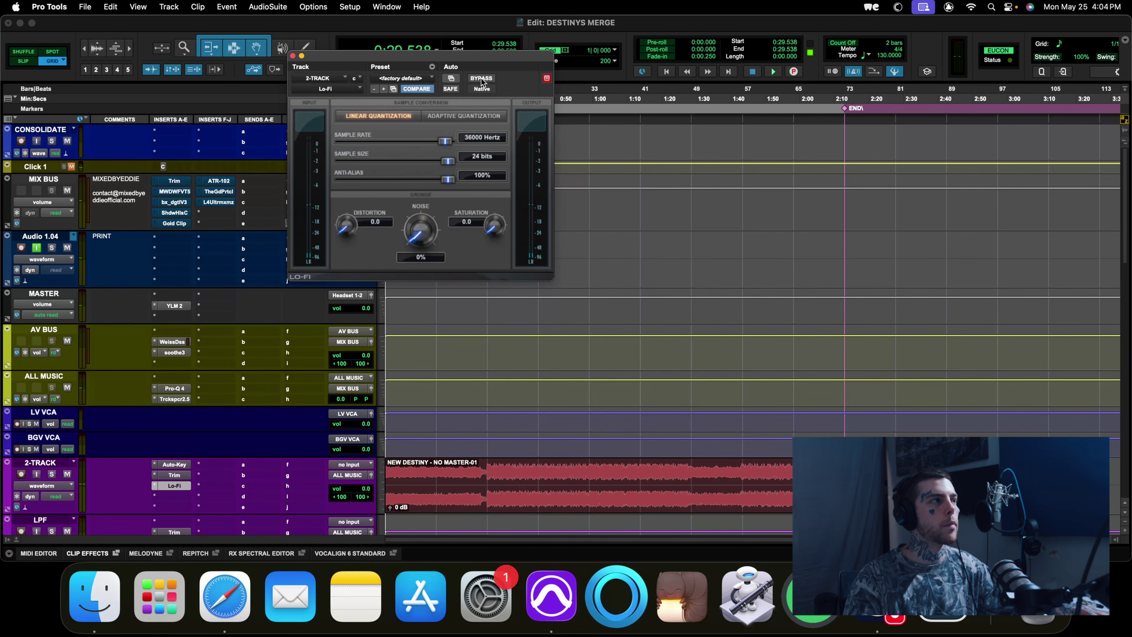
{"action": "left_click", "coordinate": [482, 79]}
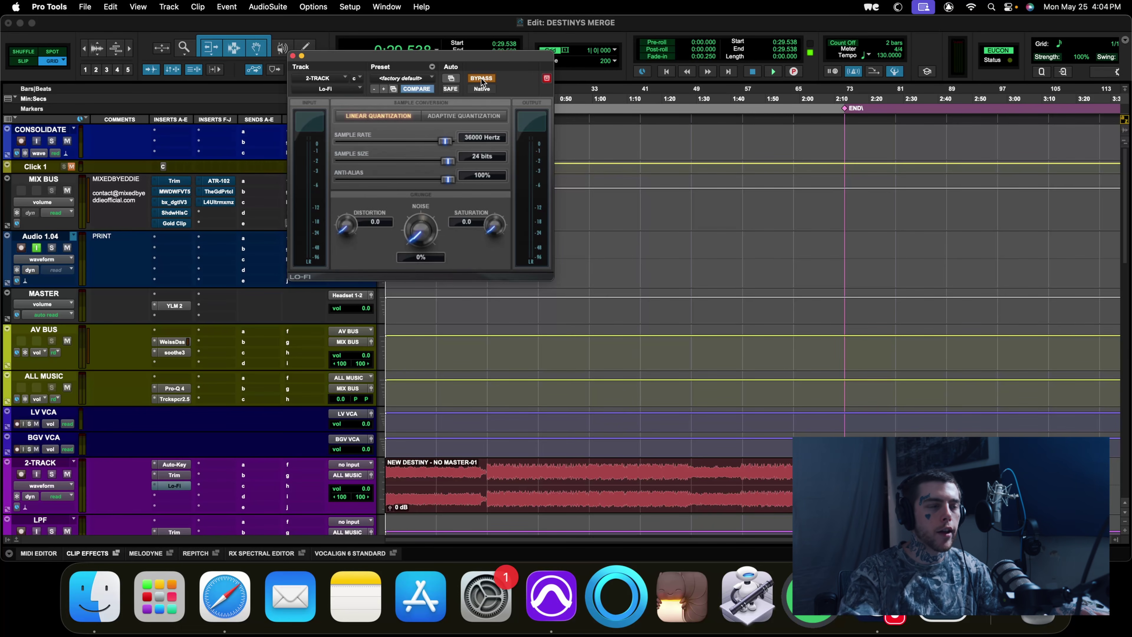
{"action": "key", "text": "space"}
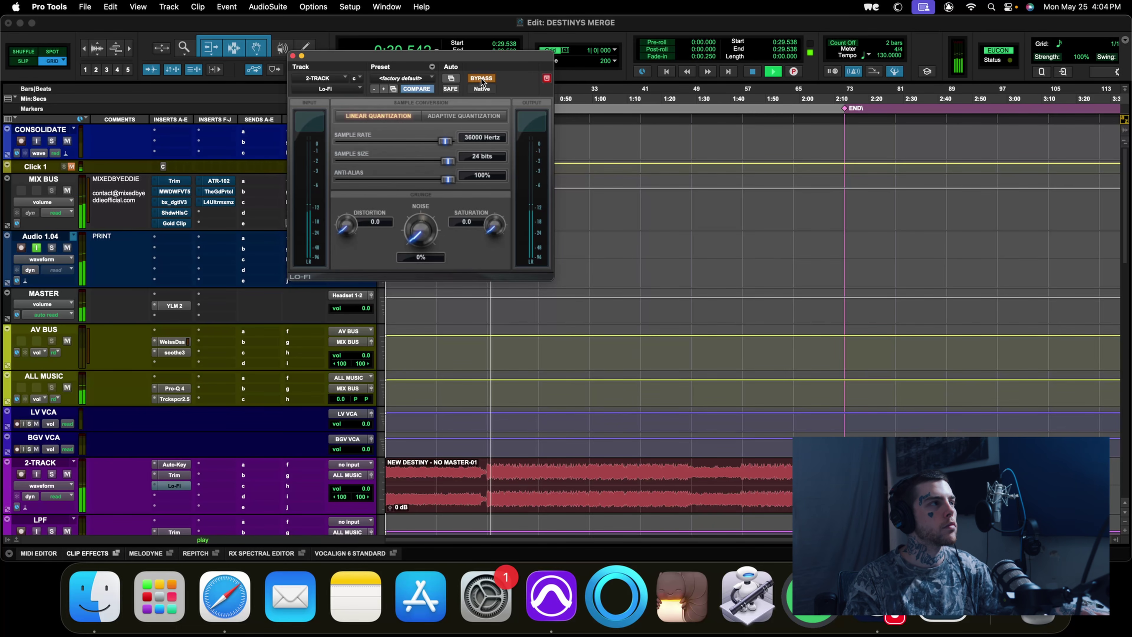
{"action": "left_click", "coordinate": [481, 79]}
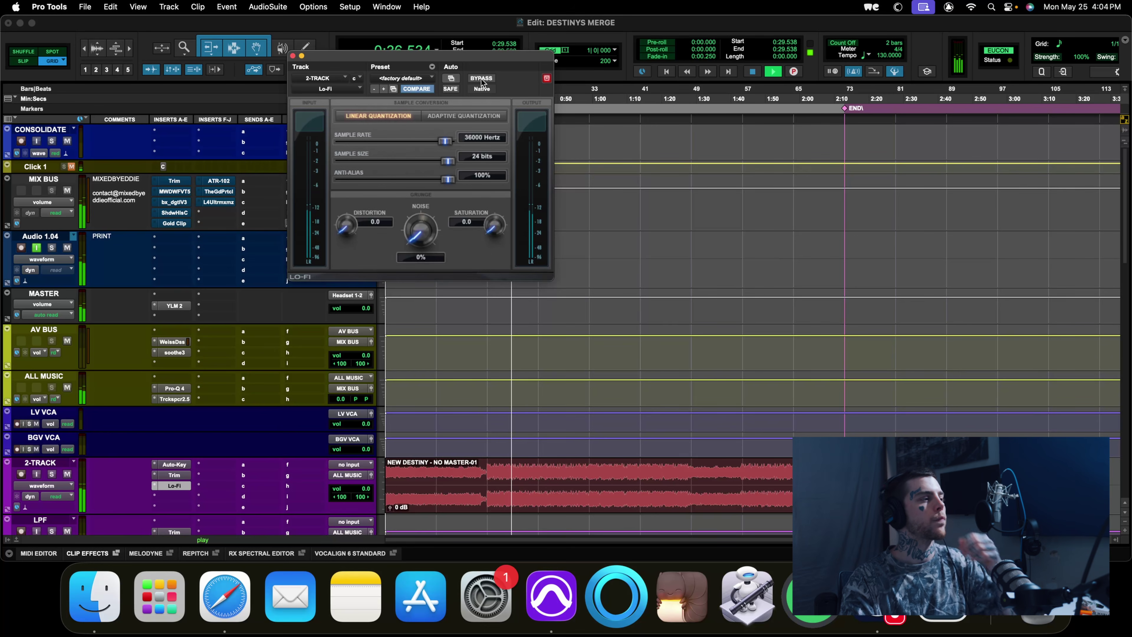
{"action": "key", "text": "space"}
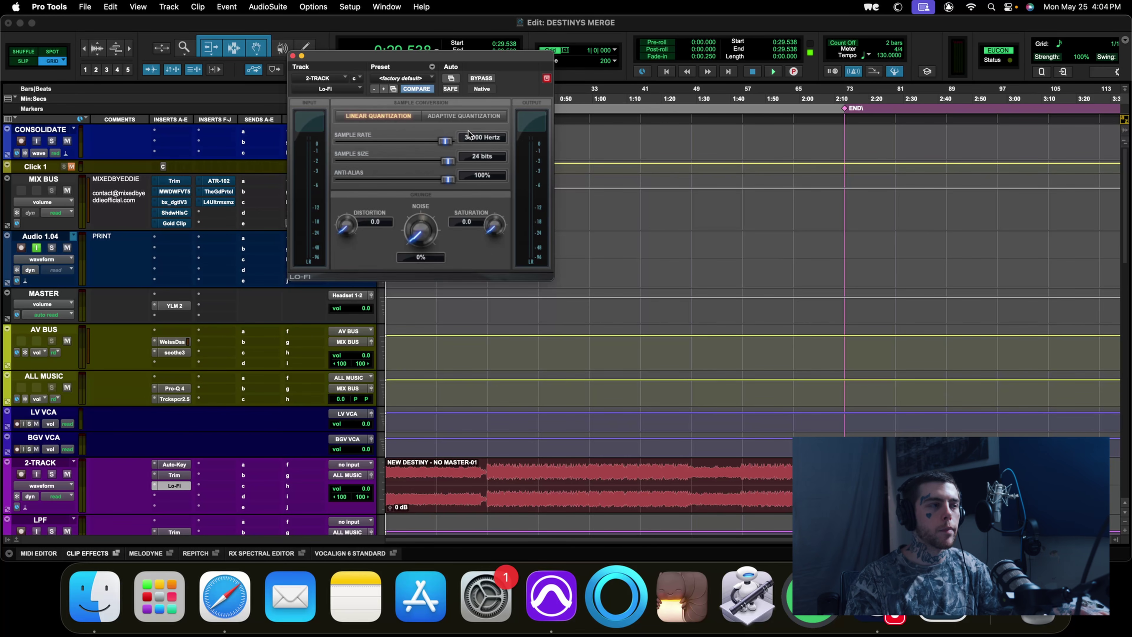
- Unmute the three LV lead vocal tracks and the three AD-LIB tracks
{"action": "scroll", "coordinate": [158, 375], "scroll_direction": "down", "scroll_amount": 6}
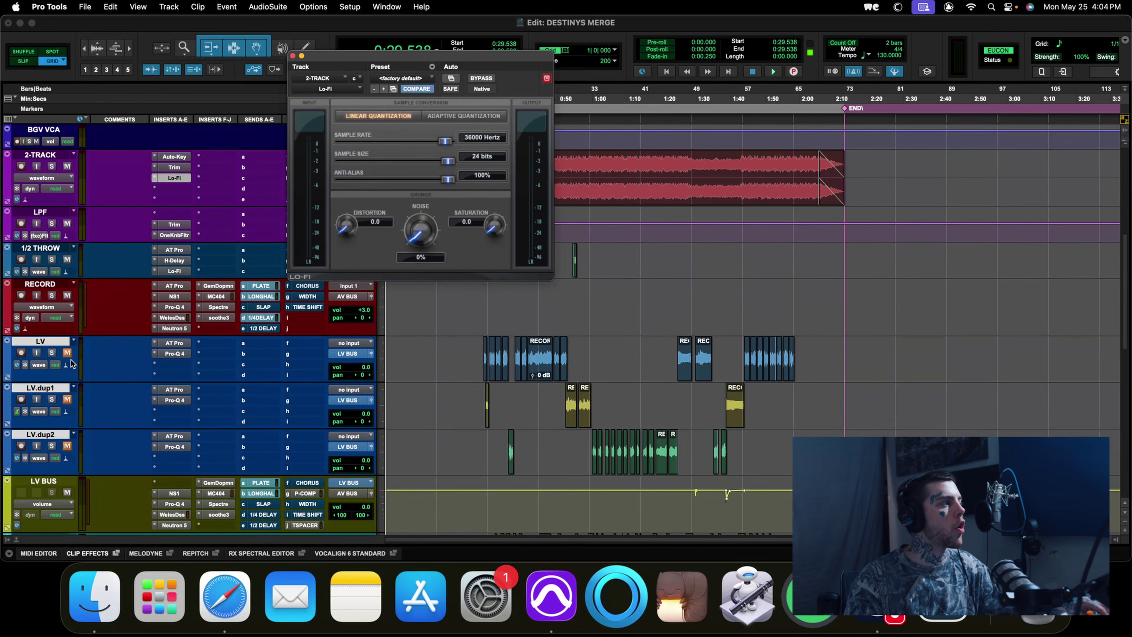
{"action": "scroll", "coordinate": [73, 384], "scroll_direction": "down", "scroll_amount": 4}
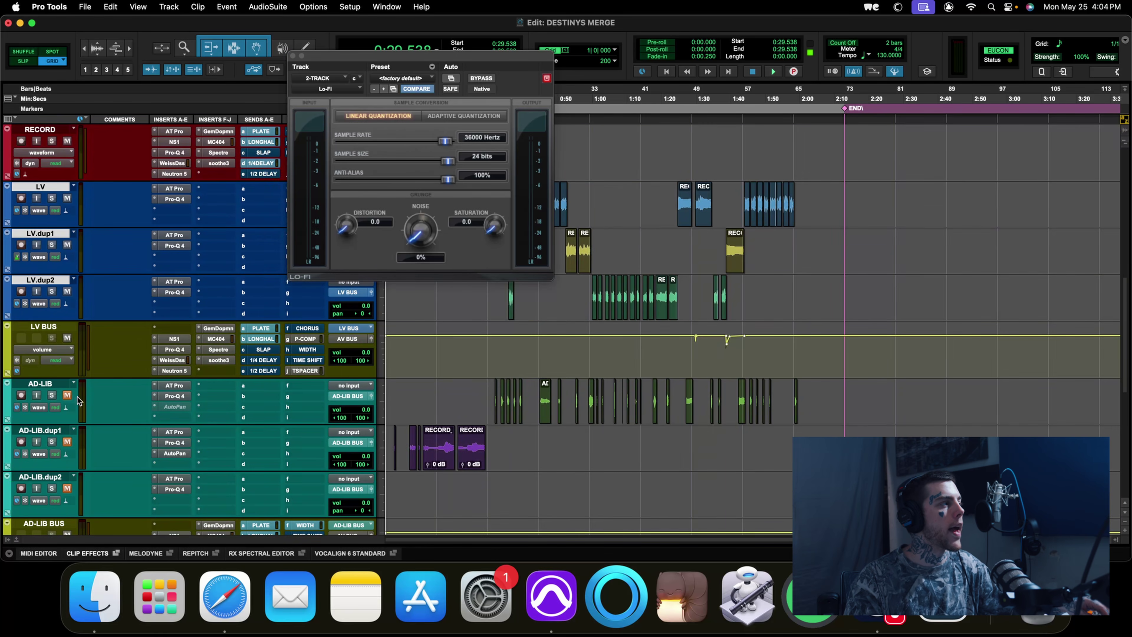
{"action": "left_click", "coordinate": [67, 442]}
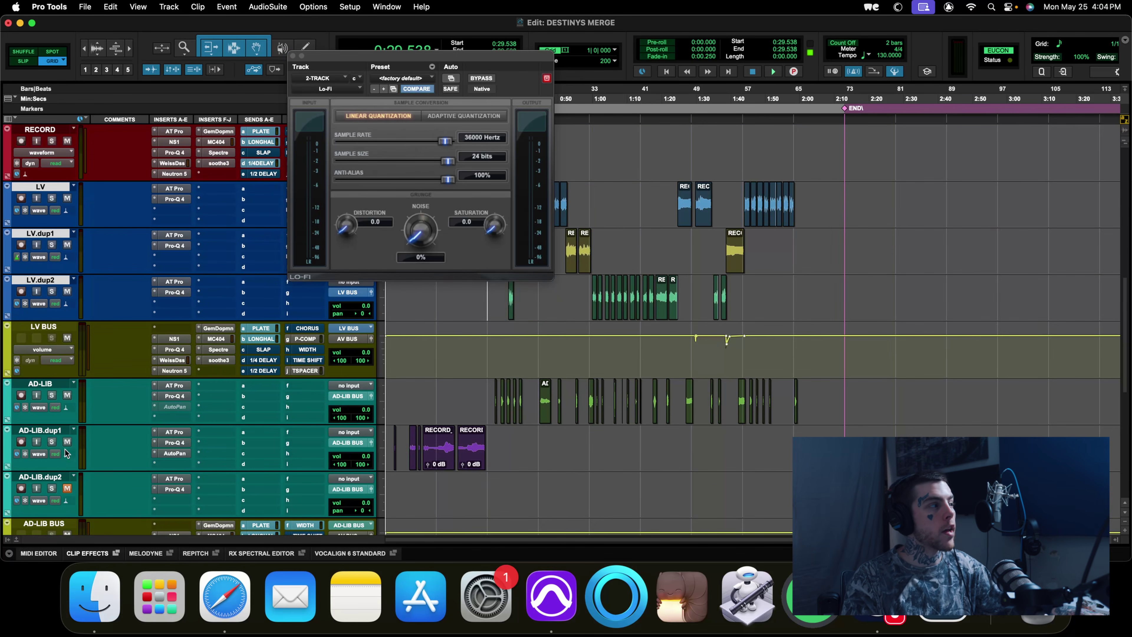
{"action": "left_click", "coordinate": [67, 488]}
{"action": "scroll", "coordinate": [484, 444], "scroll_direction": "up", "scroll_amount": 4}
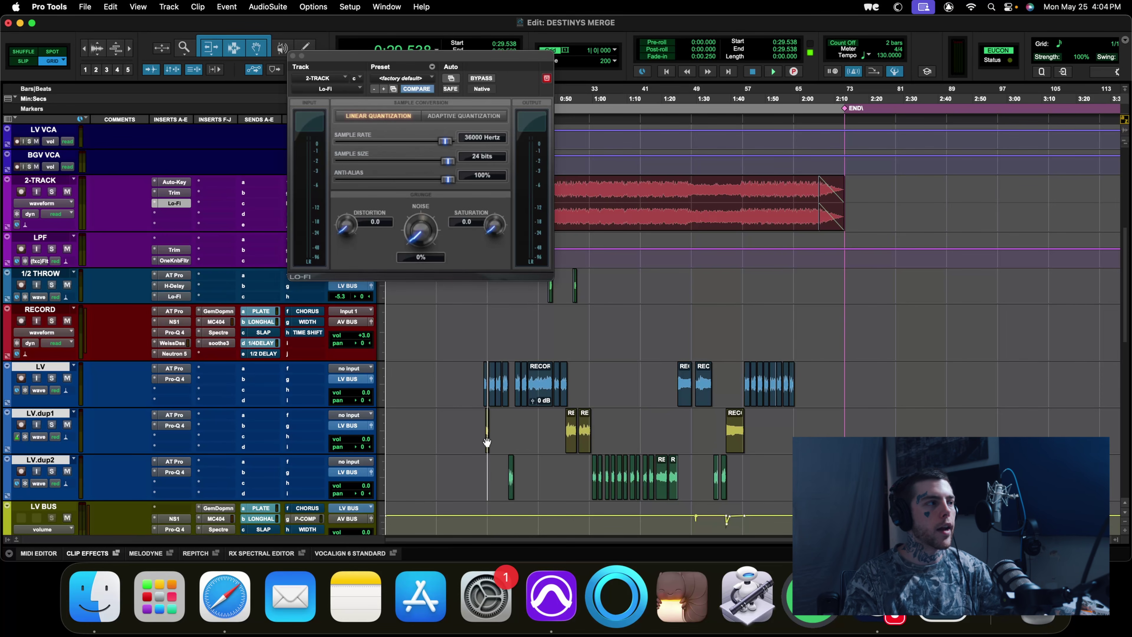
- Set the playback start to 0:29.538 and audition the beat with vocals, switching Lo-Fi on the 2-TRACK between bypassed and active
{"action": "left_click", "coordinate": [480, 369]}
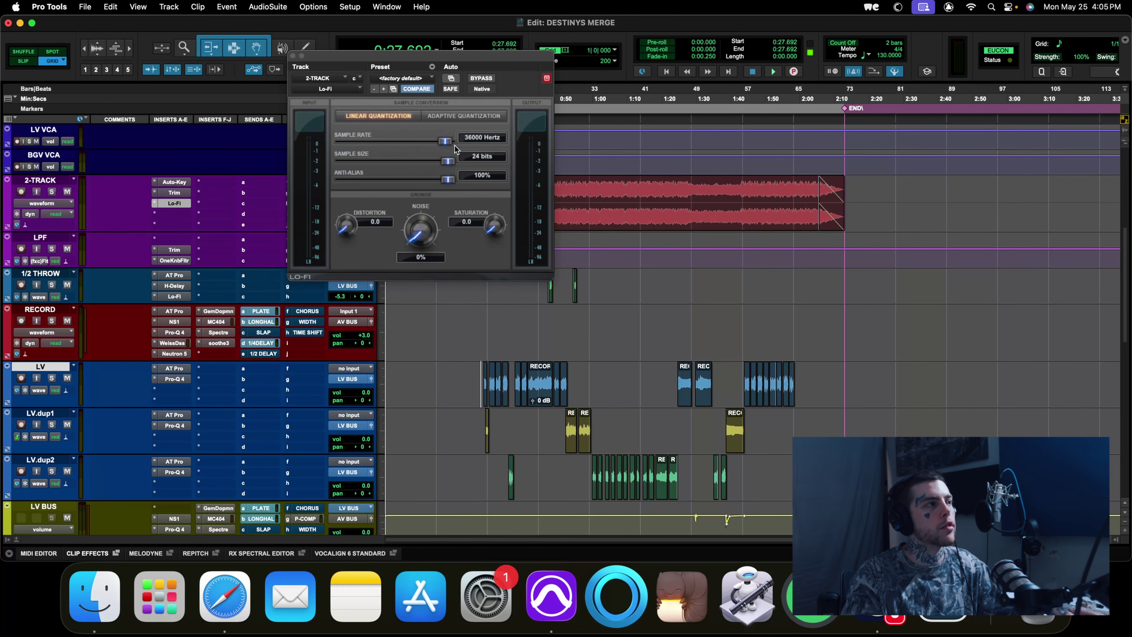
{"action": "left_click", "coordinate": [486, 315]}
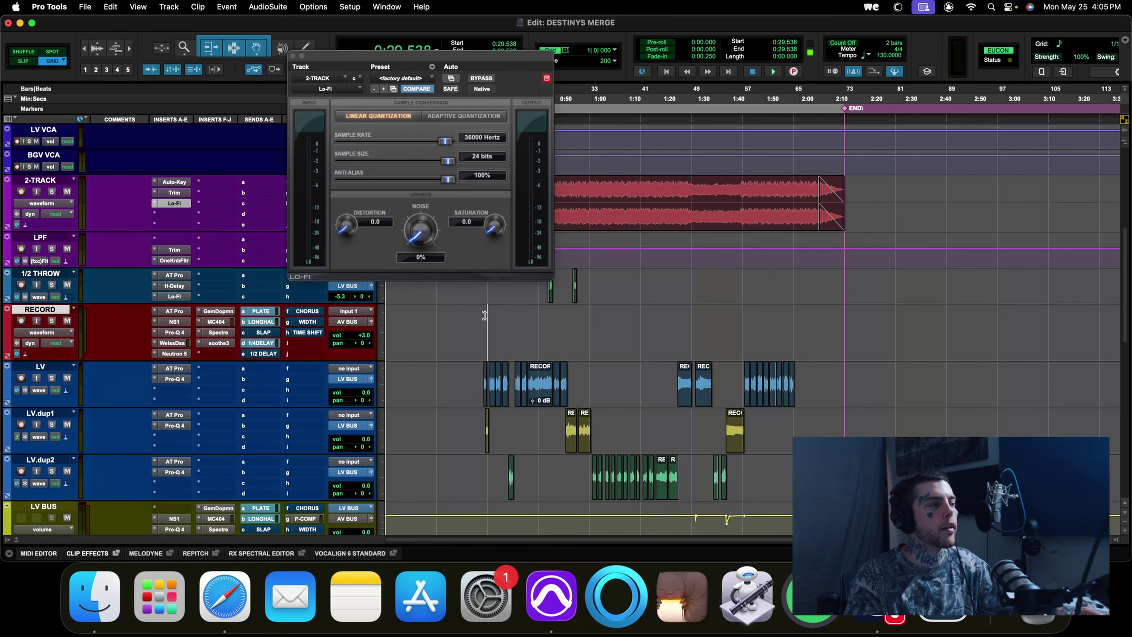
{"action": "left_click", "coordinate": [475, 80]}
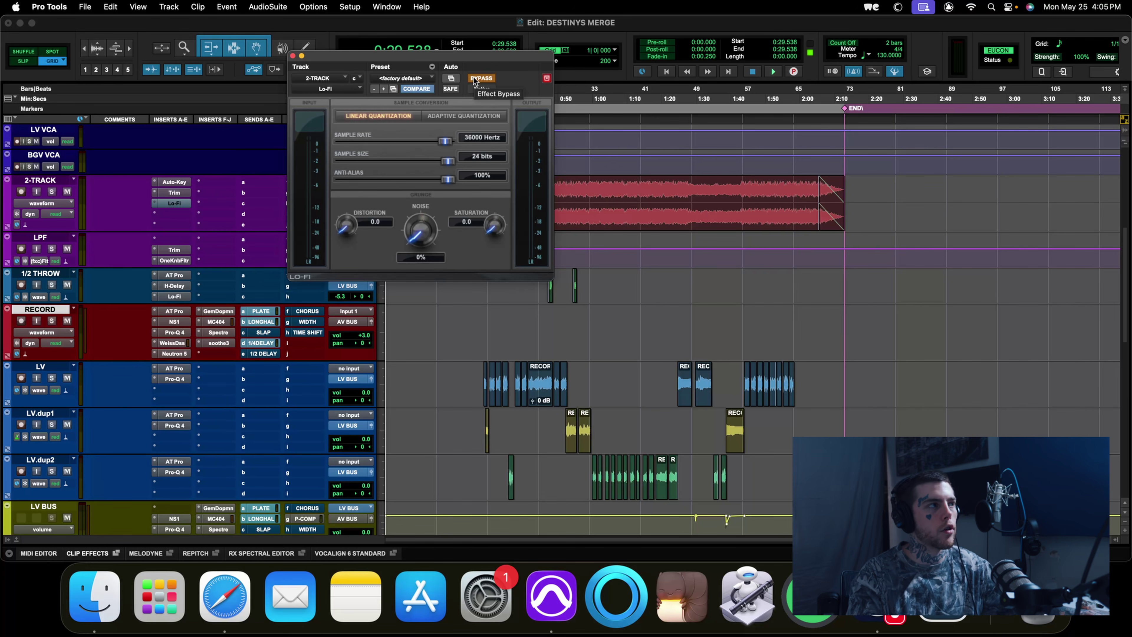
{"action": "key", "text": "space"}
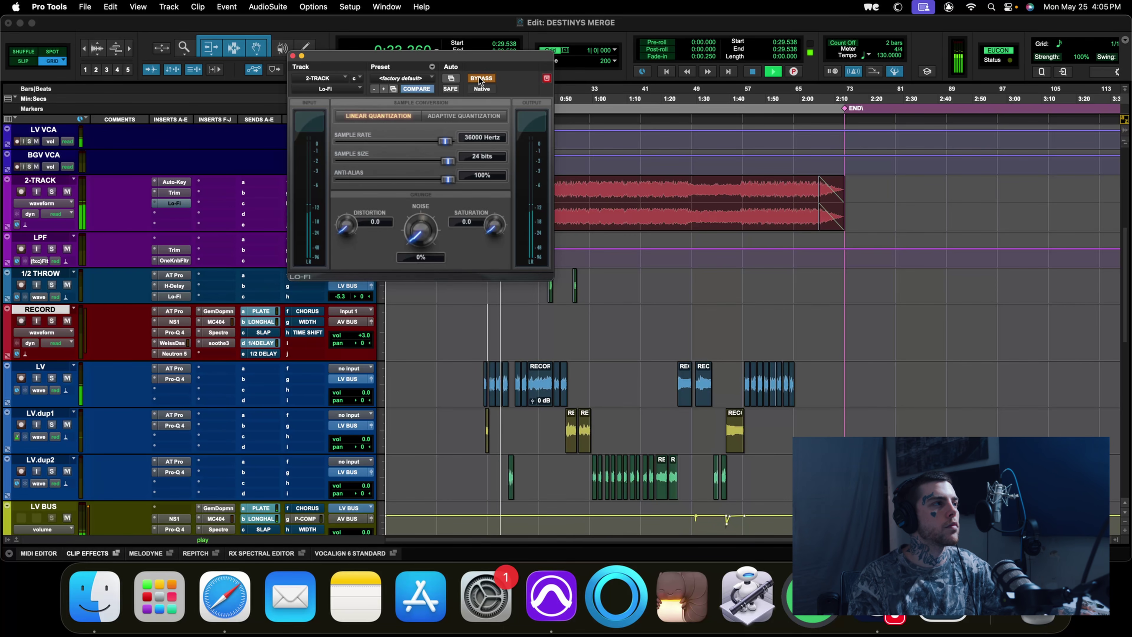
{"action": "left_click", "coordinate": [479, 78]}
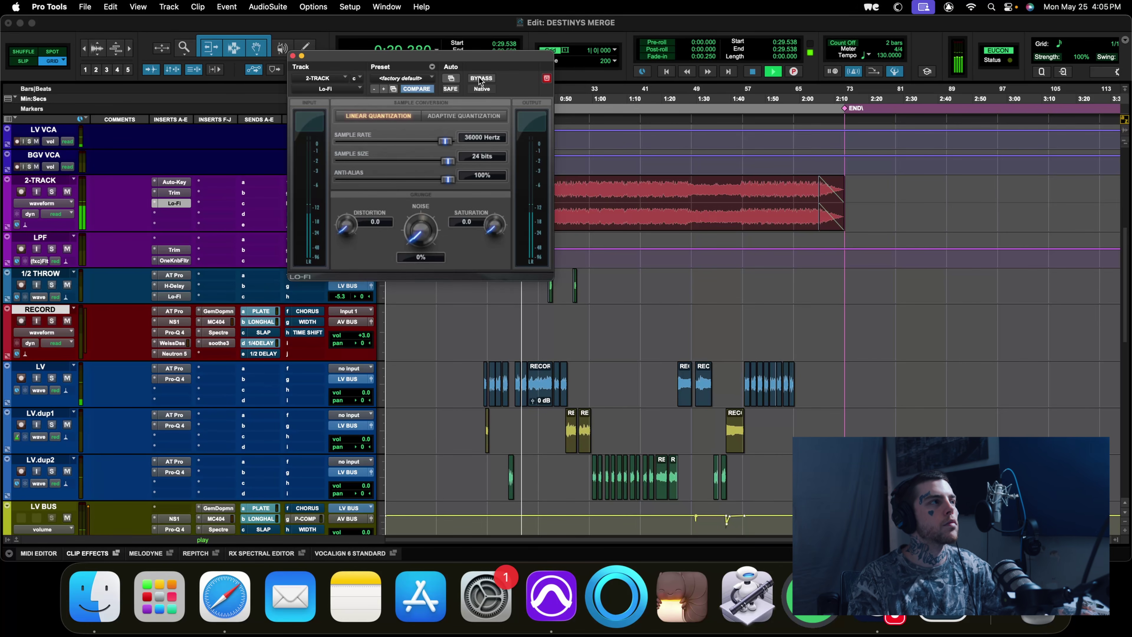
{"action": "left_click", "coordinate": [478, 77]}
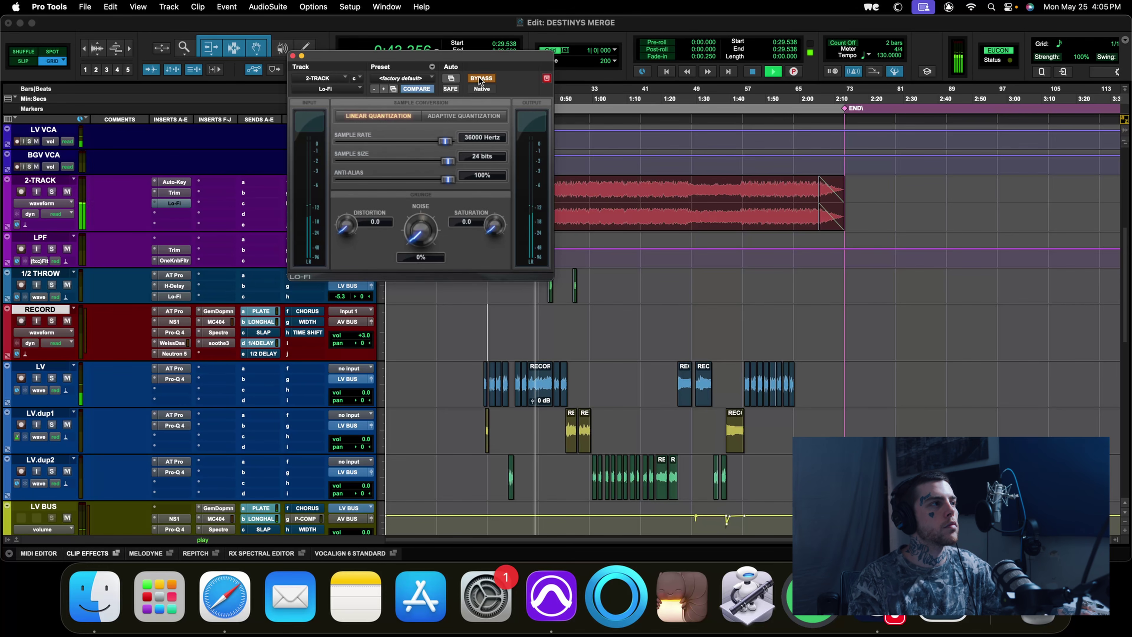
{"action": "left_click", "coordinate": [479, 78]}
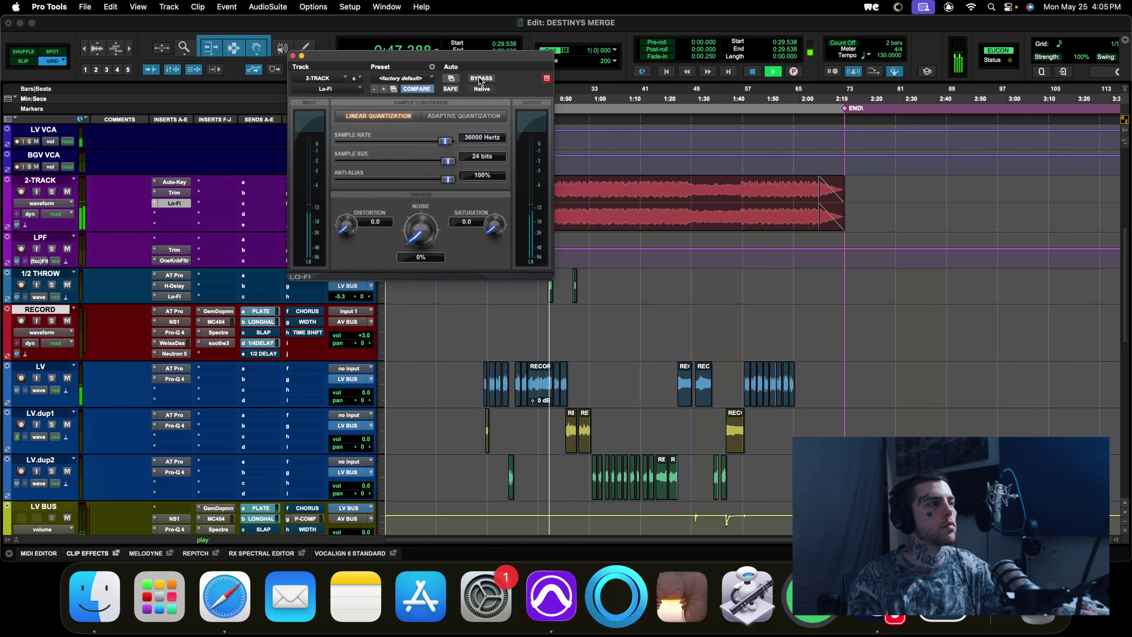
{"action": "key", "text": "space"}
- Replay the vocal section comparing Lo-Fi bypassed and active once more, leave it active, and close the plug-in window
{"action": "key", "text": "space"}
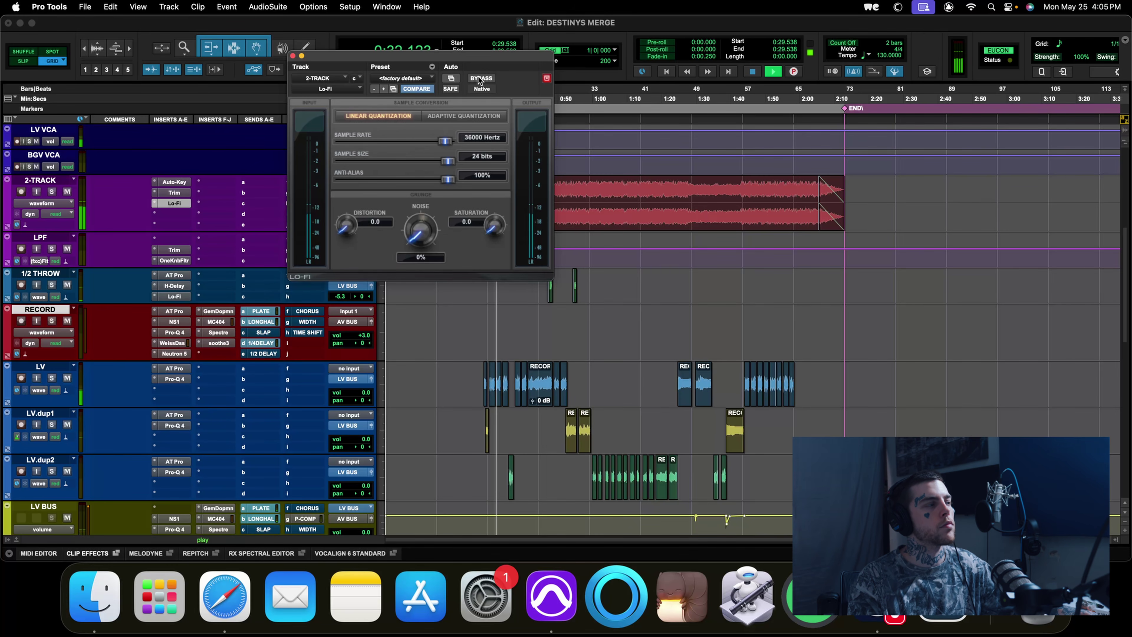
{"action": "left_click", "coordinate": [479, 78]}
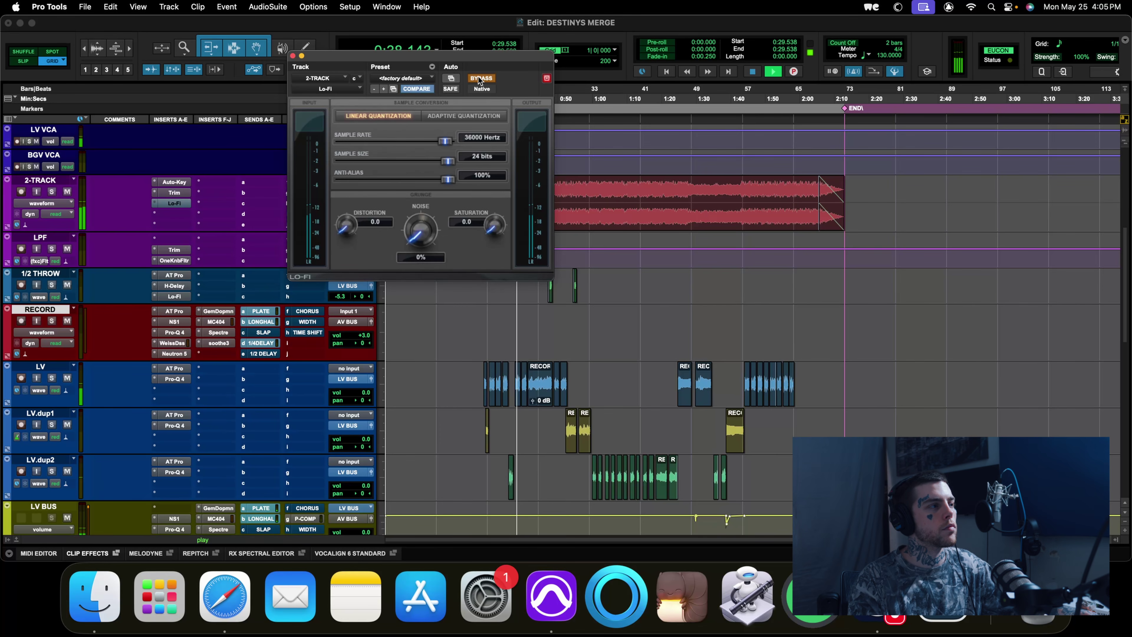
{"action": "left_click", "coordinate": [479, 79]}
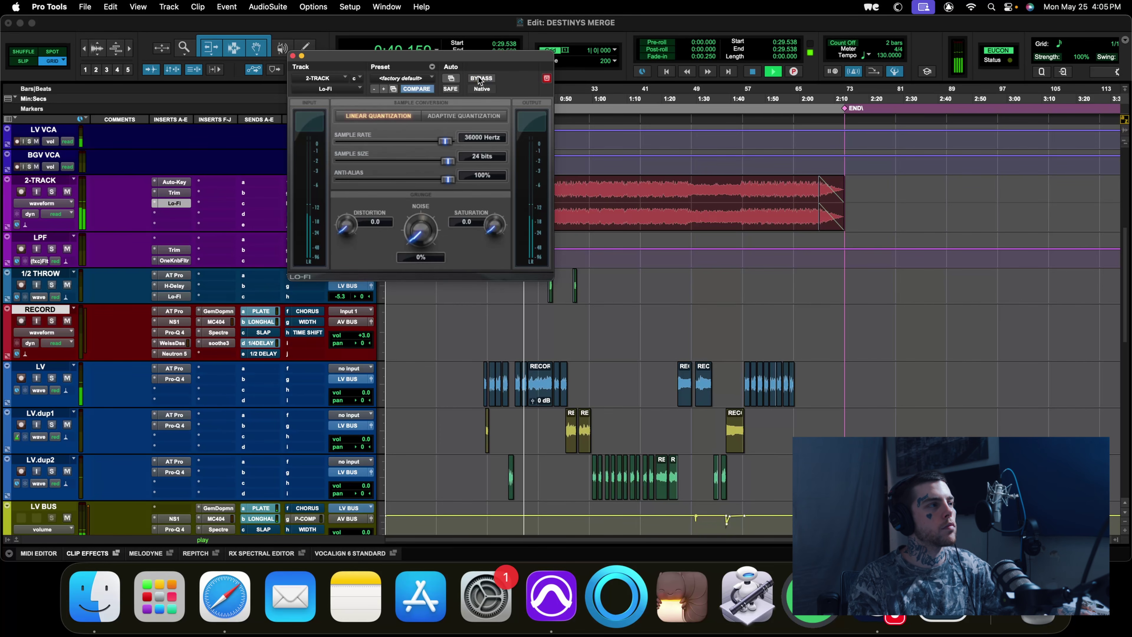
{"action": "key", "text": "space"}
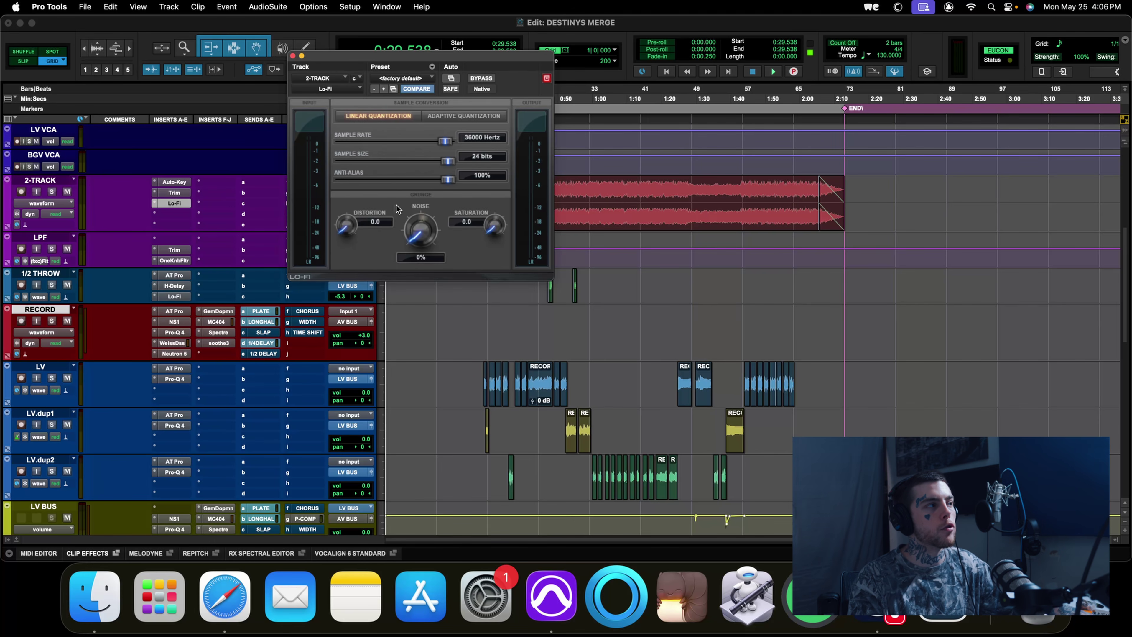
{"action": "key", "text": "super+w"}
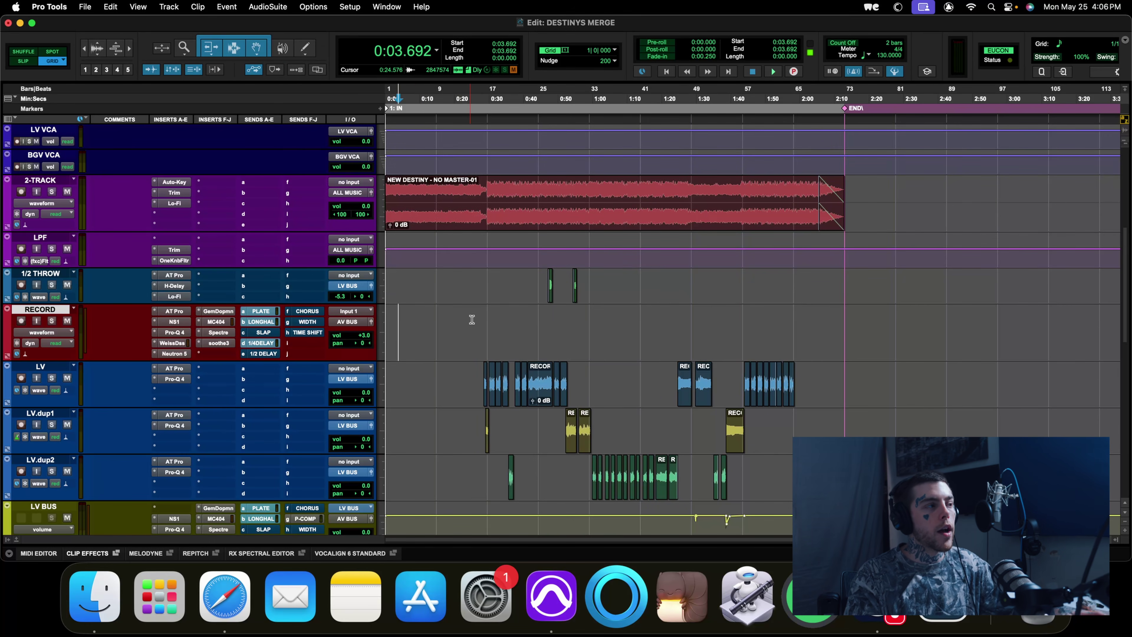